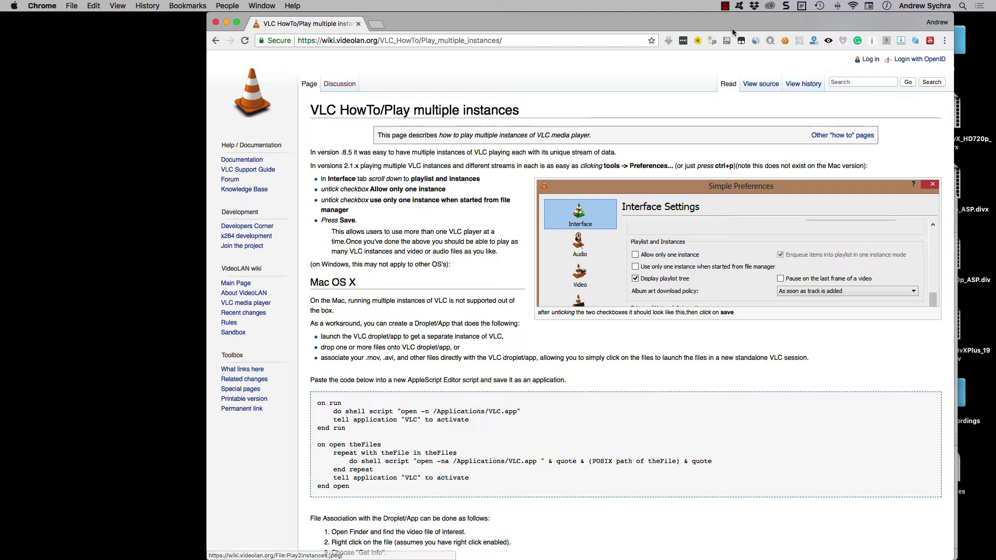
Move the browser and script windows off the desktop's video files, then open BigBuckBunny_DivX_HD720p_ASP.divx in VLC and lower its volume to 85%.
{"action": "left_click_drag", "start_coordinate": [732, 22], "coordinate": [480, 21]}
{"action": "left_click_drag", "start_coordinate": [838, 203], "coordinate": [678, 233]}
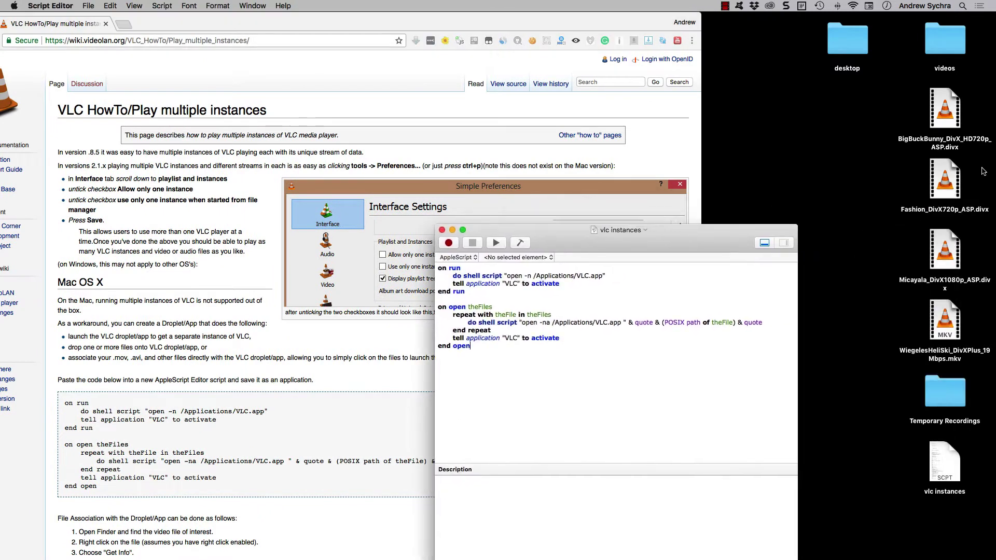
{"action": "double_click", "coordinate": [942, 111]}
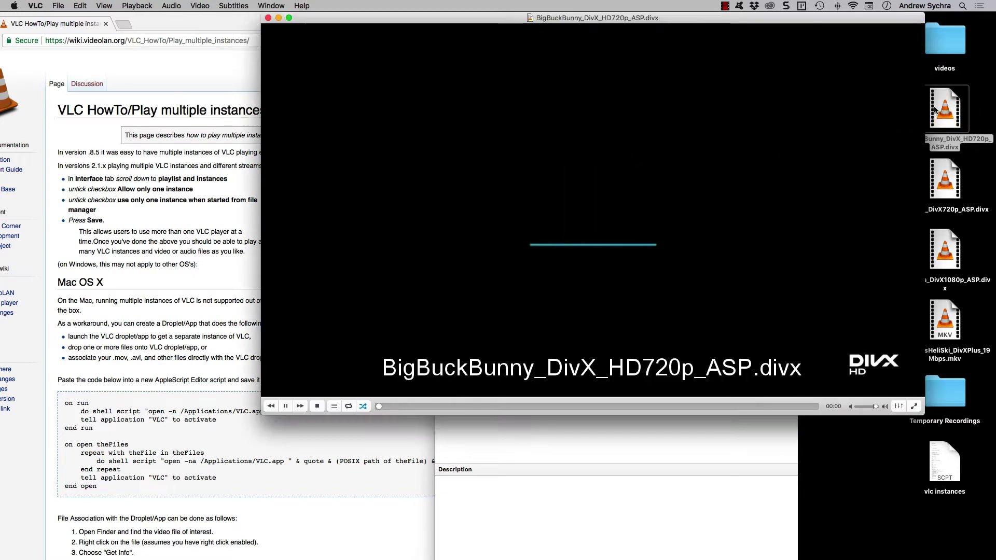
{"action": "scroll", "coordinate": [700, 46], "scroll_direction": "down", "scroll_amount": 2}
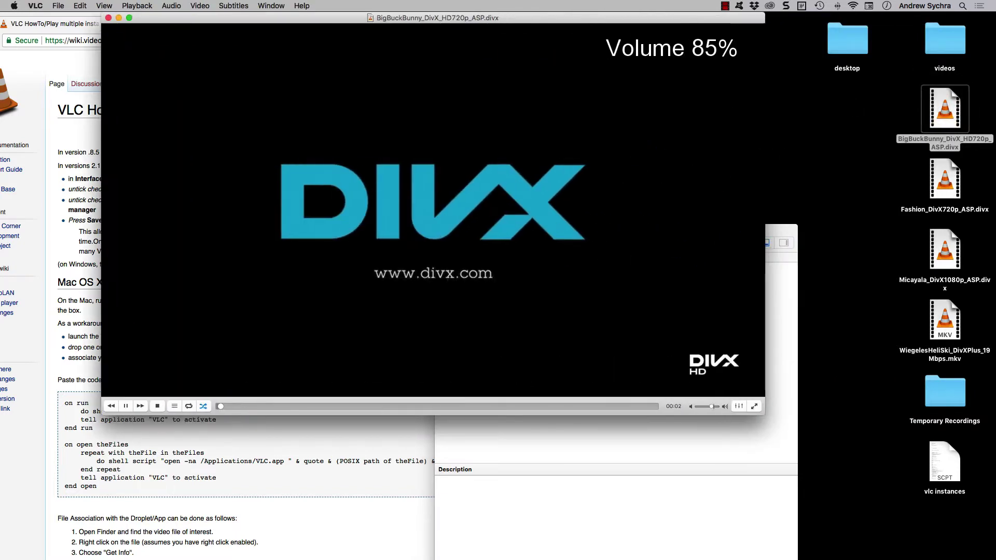
Open Fashion_DivX720p_ASP.divx and Micayala_DivX1080p_ASP.divx from the desktop, shrink the player window and pause playback.
{"action": "double_click", "coordinate": [945, 179]}
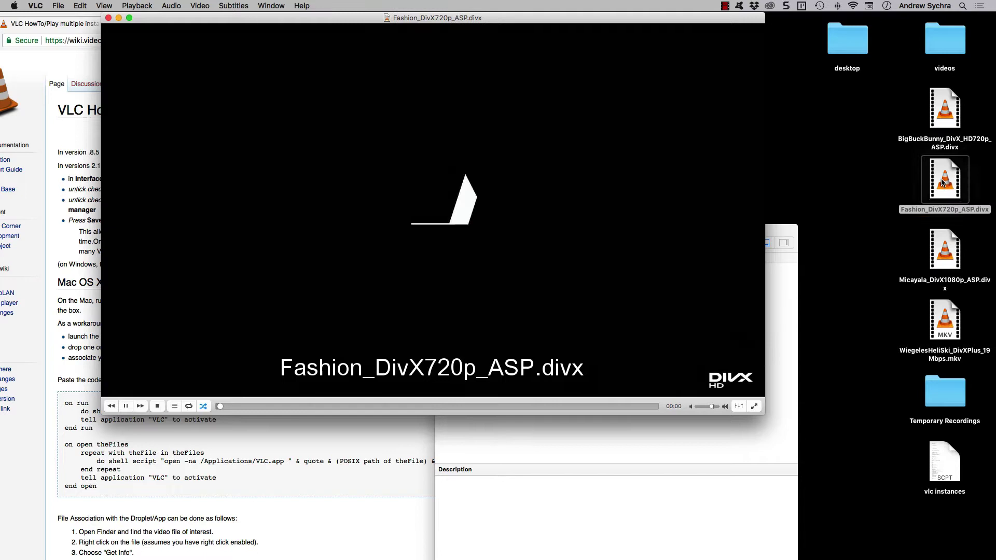
{"action": "double_click", "coordinate": [945, 247]}
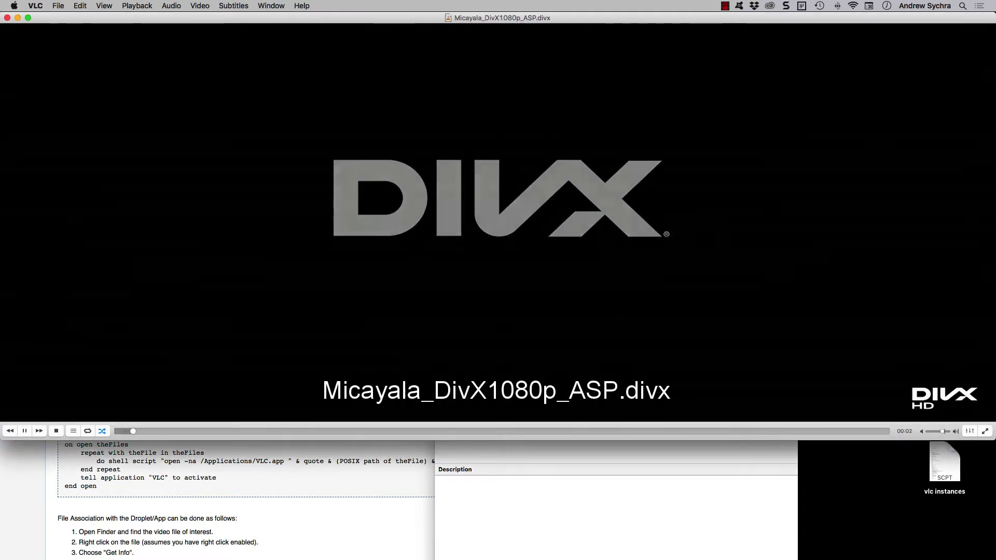
{"action": "left_click_drag", "start_coordinate": [988, 438], "coordinate": [761, 347]}
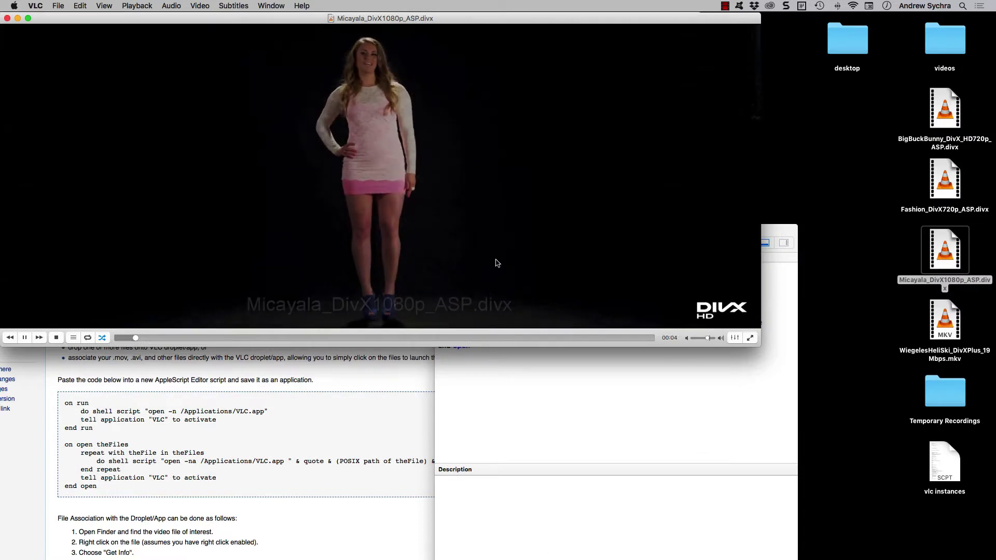
{"action": "key", "text": "space"}
Open the WiegelesHeliSki MKV from the desktop, skip to about the middle of the video, pause it and close the player window.
{"action": "double_click", "coordinate": [944, 320]}
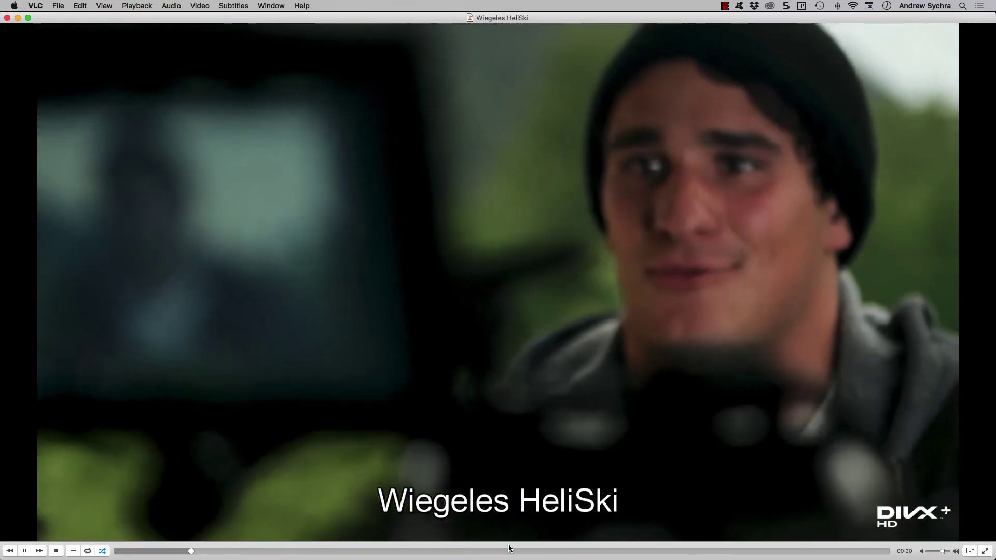
{"action": "left_click", "coordinate": [509, 550]}
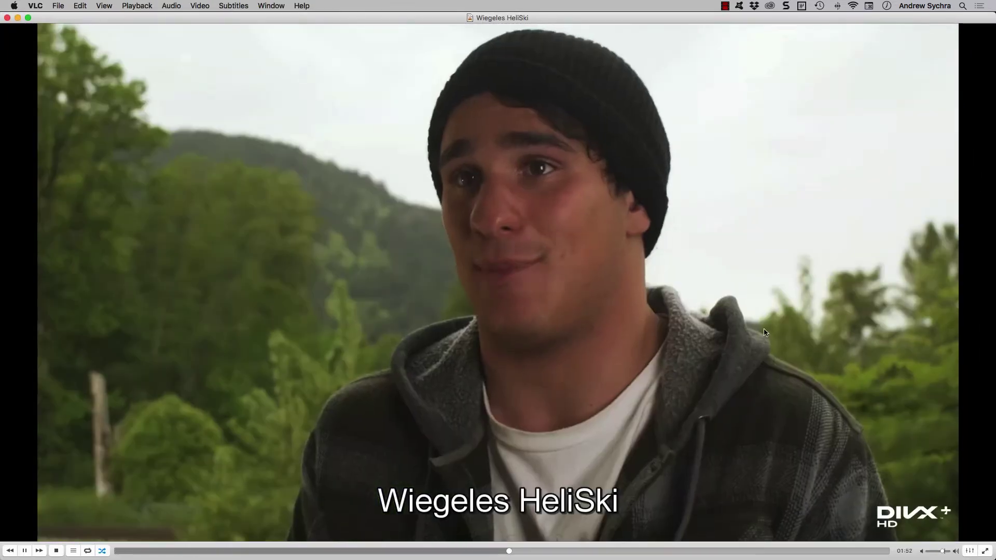
{"action": "key", "text": "space"}
{"action": "left_click", "coordinate": [7, 18]}
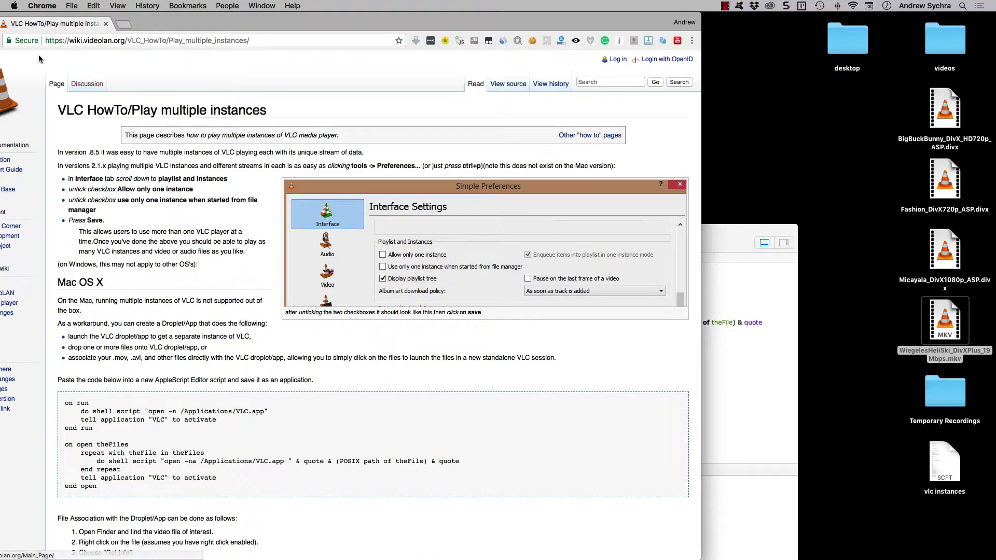
Highlight the AppleScript code from "on run" to "end open" in the wiki page's Mac OS X section.
{"action": "left_click_drag", "start_coordinate": [221, 21], "coordinate": [264, 21]}
{"action": "scroll", "coordinate": [171, 260], "scroll_direction": "down", "scroll_amount": 5}
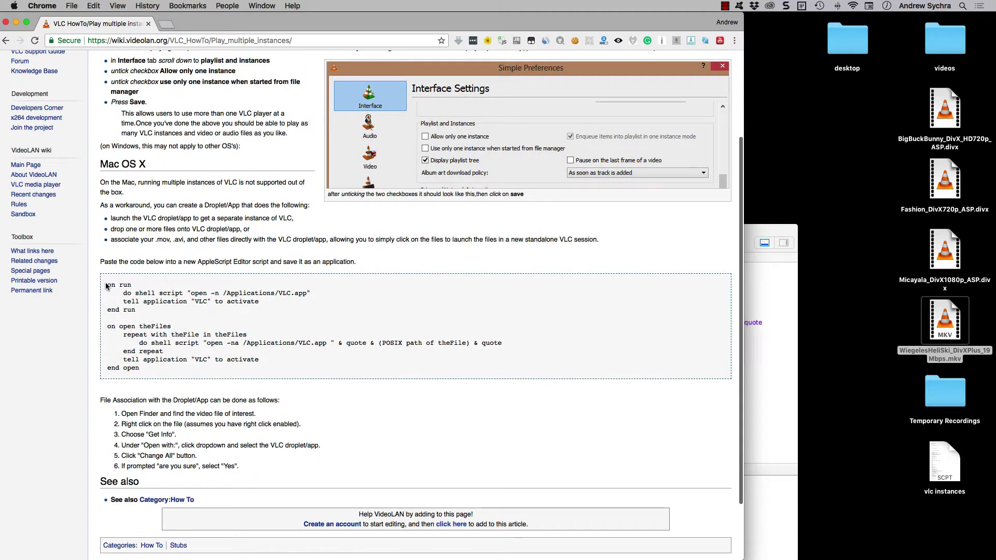
{"action": "left_click_drag", "start_coordinate": [106, 286], "coordinate": [162, 374]}
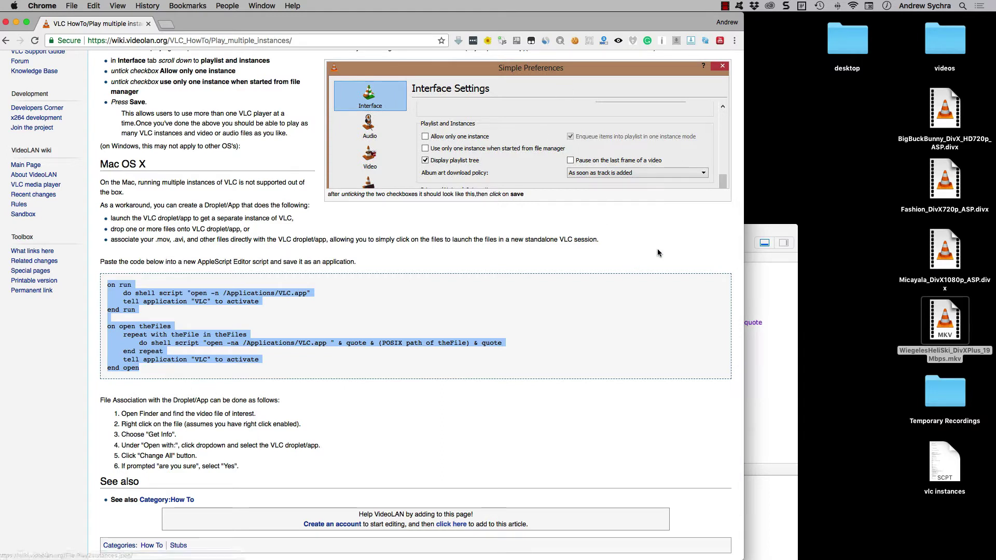
Launch Script Editor through a Spotlight search for "script" and close the existing vlc instances script.
{"action": "left_click", "coordinate": [817, 132]}
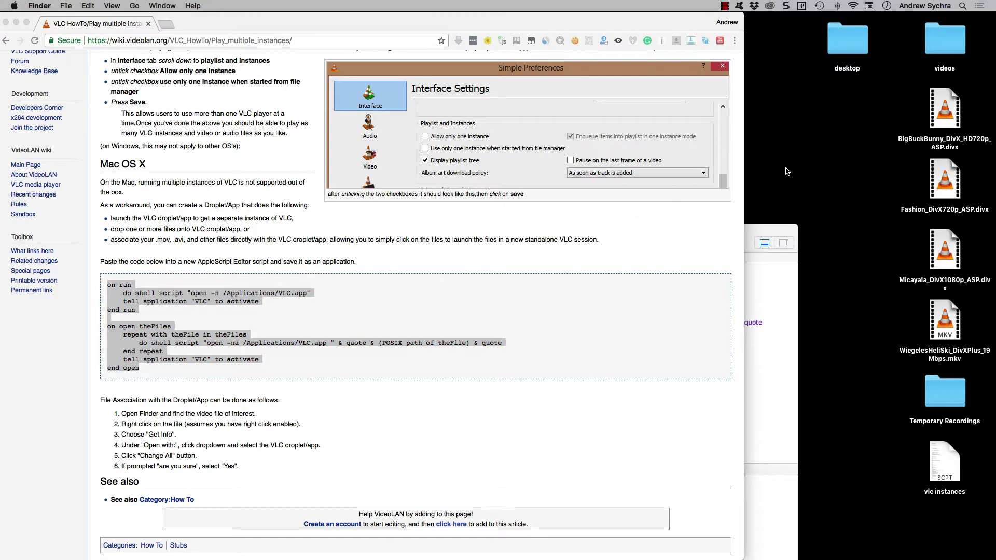
{"action": "left_click", "coordinate": [962, 7]}
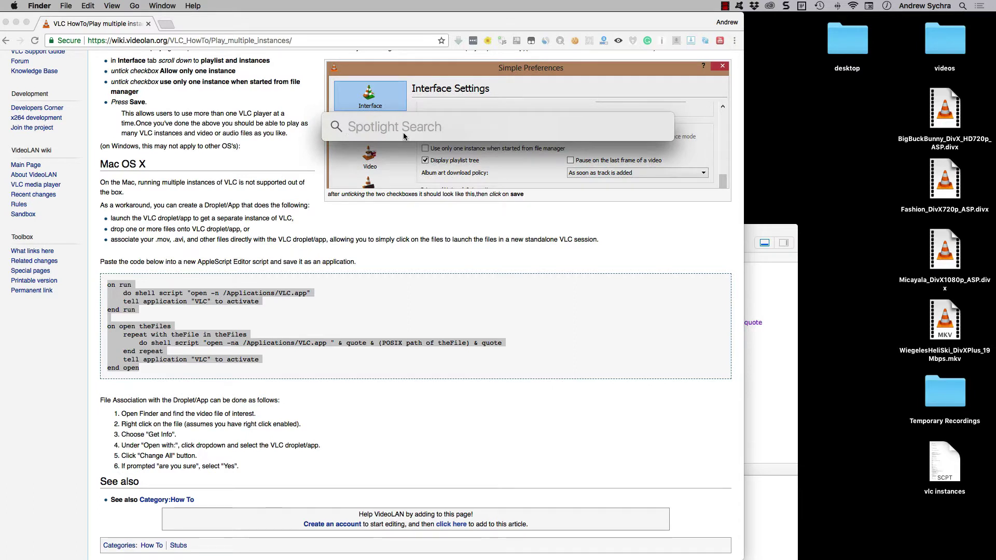
{"action": "type", "text": "script"}
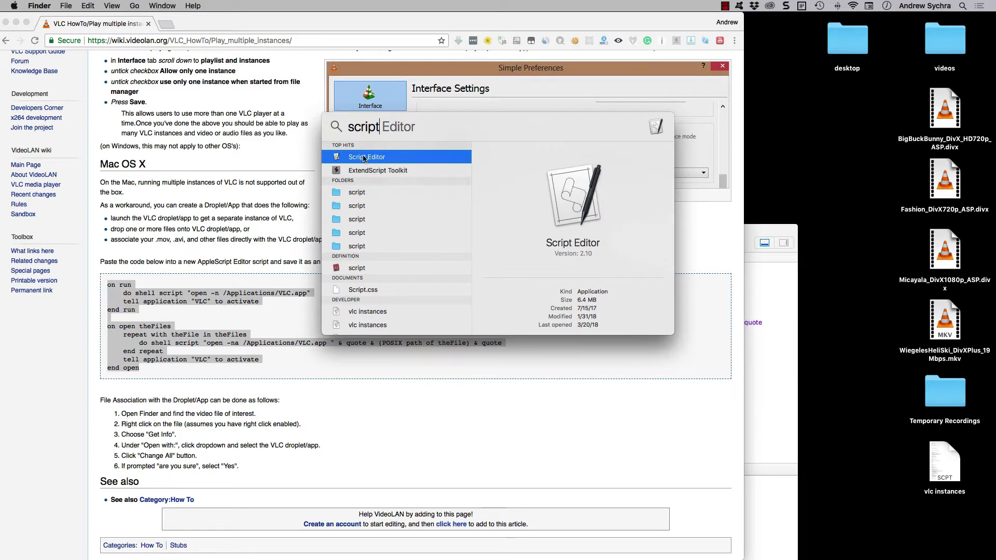
{"action": "double_click", "coordinate": [364, 159]}
{"action": "left_click_drag", "start_coordinate": [550, 238], "coordinate": [589, 255]}
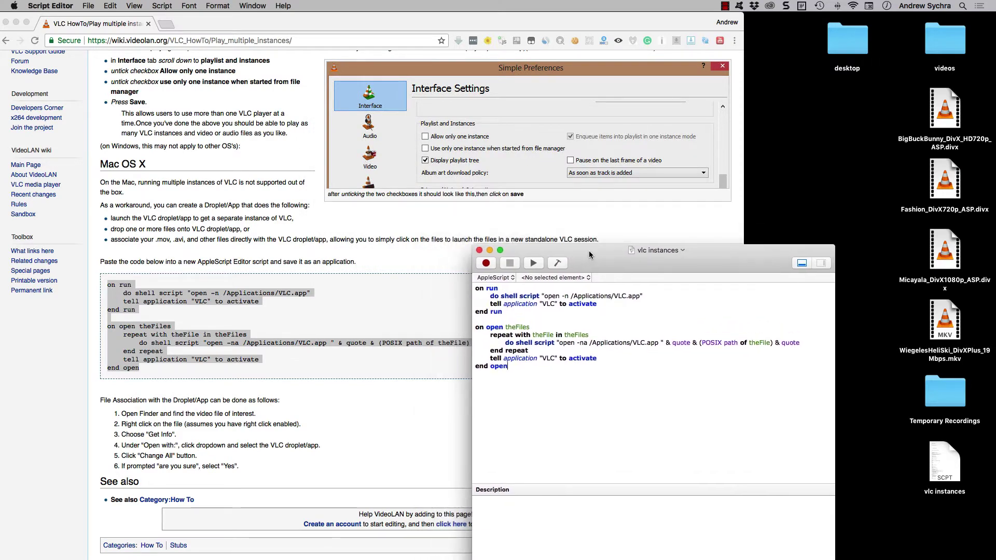
{"action": "left_click", "coordinate": [479, 250]}
Reopen Script Editor from Spotlight, create a new blank script and place its window beside the wiki code.
{"action": "key", "text": "super+space"}
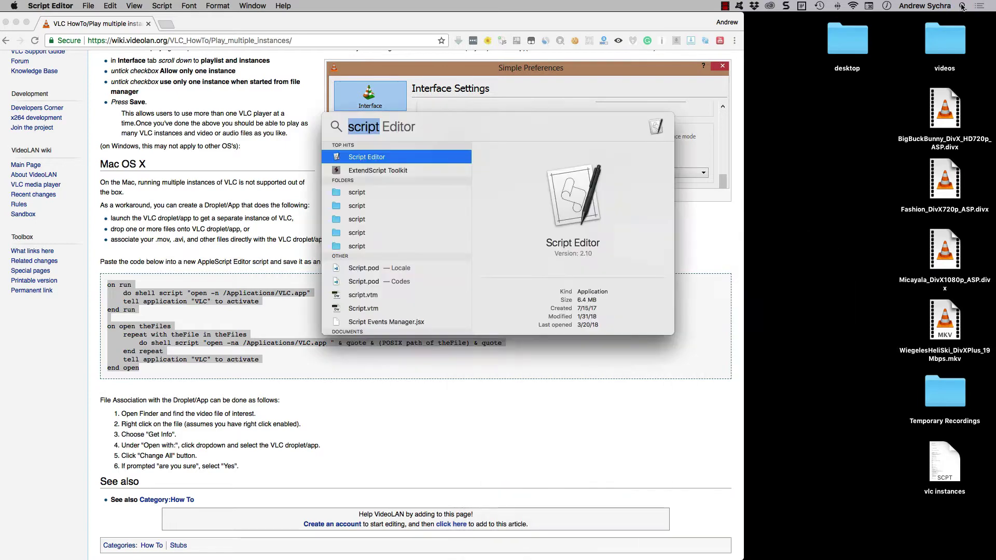
{"action": "key", "text": "Return"}
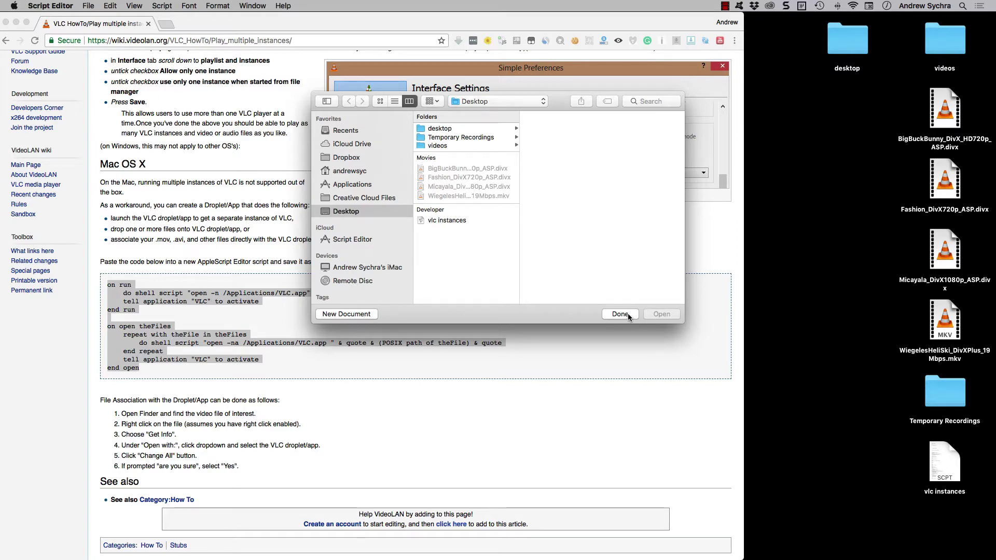
{"action": "left_click", "coordinate": [347, 314]}
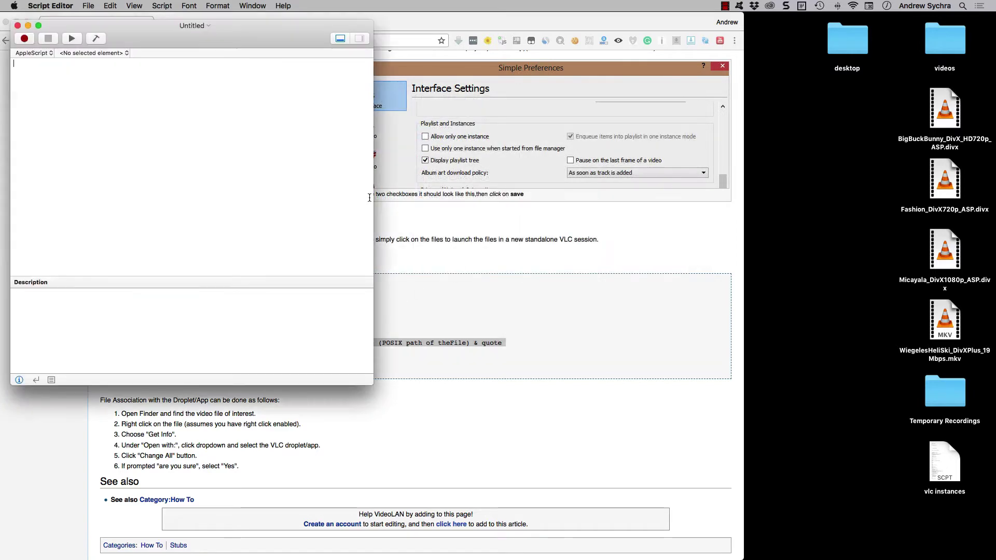
{"action": "left_click", "coordinate": [691, 149]}
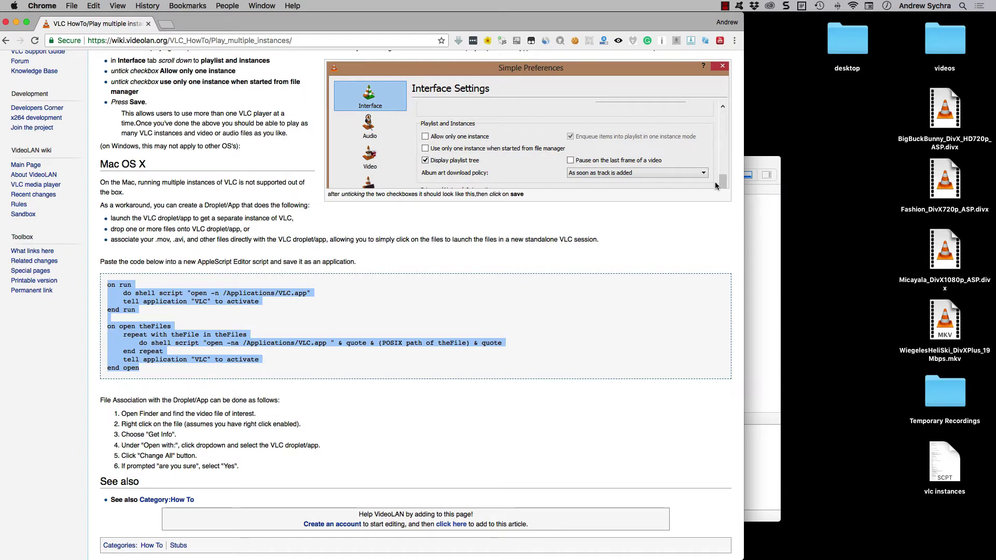
{"action": "left_click", "coordinate": [761, 223]}
{"action": "left_click_drag", "start_coordinate": [623, 165], "coordinate": [766, 157]}
Copy the complete AppleScript code from the wiki's Mac OS X section and paste it into the untitled script.
{"action": "left_click", "coordinate": [156, 374]}
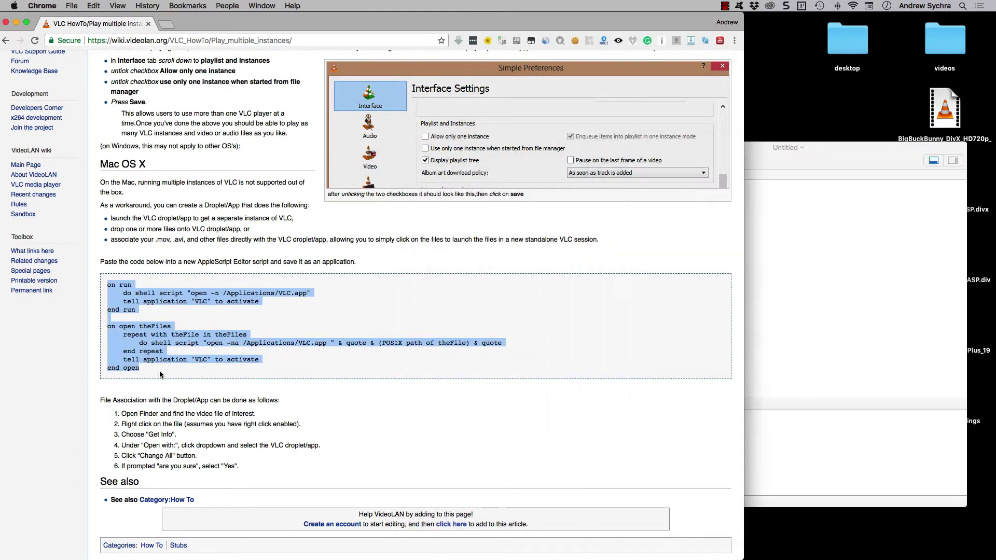
{"action": "left_click_drag", "start_coordinate": [151, 372], "coordinate": [108, 286]}
{"action": "key", "text": "super+c"}
{"action": "left_click", "coordinate": [819, 257]}
{"action": "right_click", "coordinate": [215, 303]}
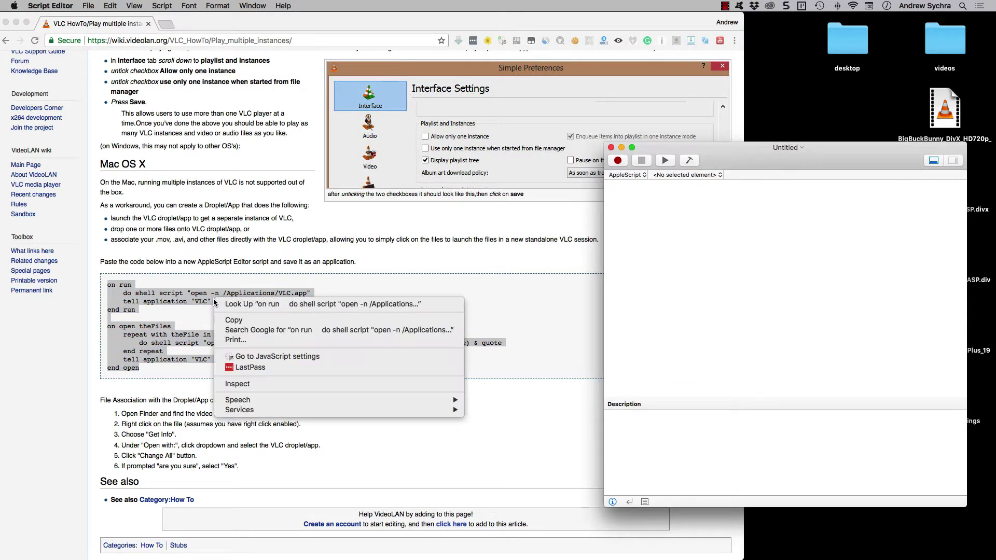
{"action": "left_click", "coordinate": [238, 320]}
{"action": "right_click", "coordinate": [718, 234]}
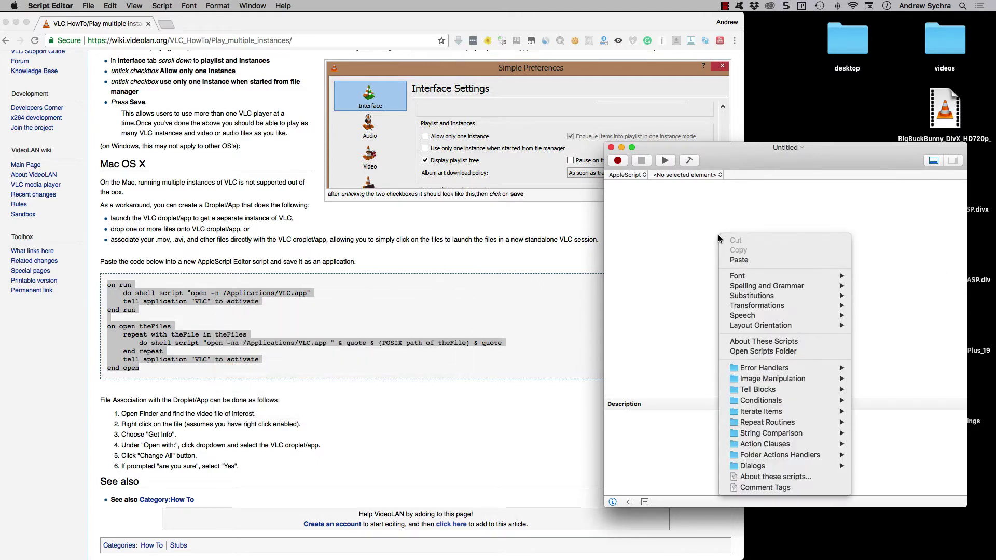
{"action": "left_click", "coordinate": [750, 260]}
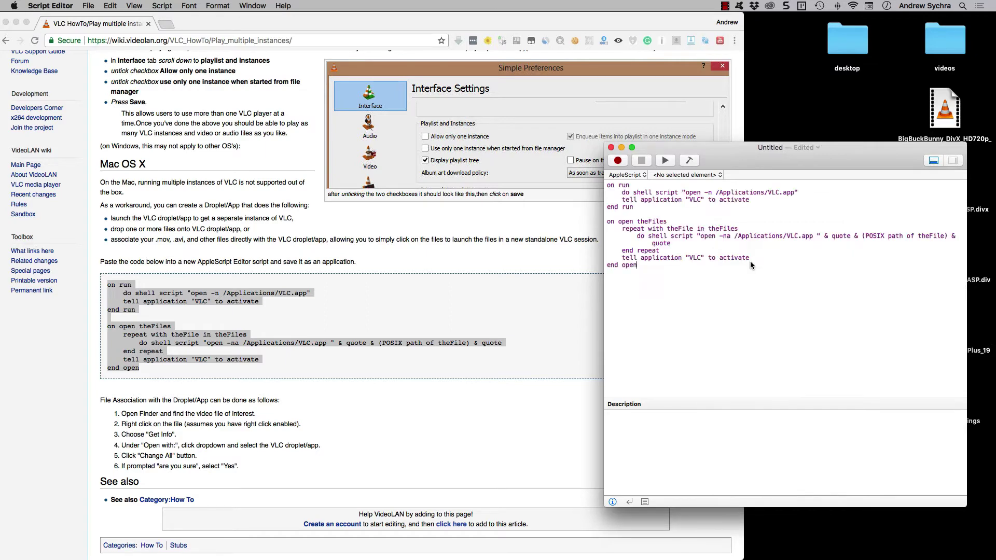
{"action": "key", "text": "Return"}
{"action": "key", "text": "Return"}
Save the script to the Desktop as multiplevlcwindows in Script format.
{"action": "left_click", "coordinate": [87, 5]}
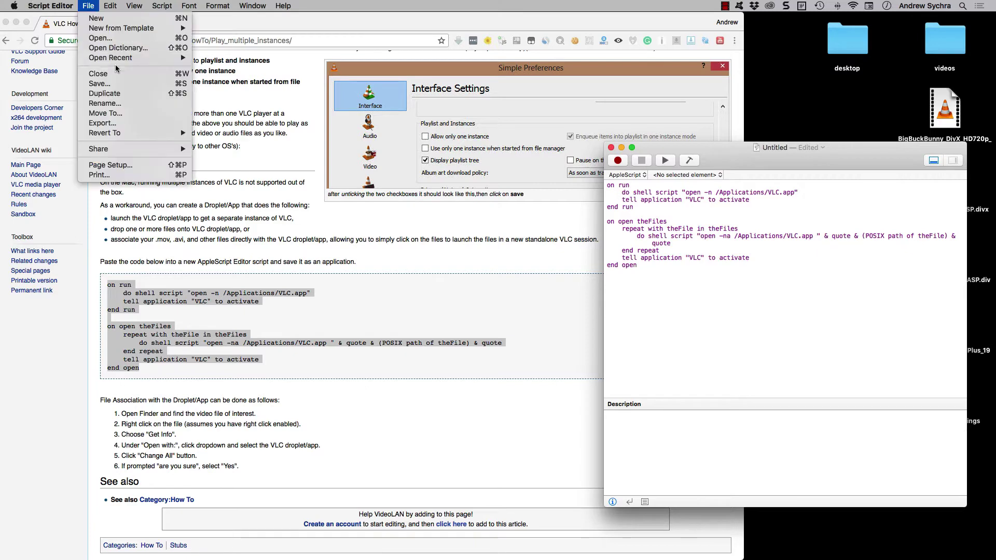
{"action": "left_click", "coordinate": [119, 88]}
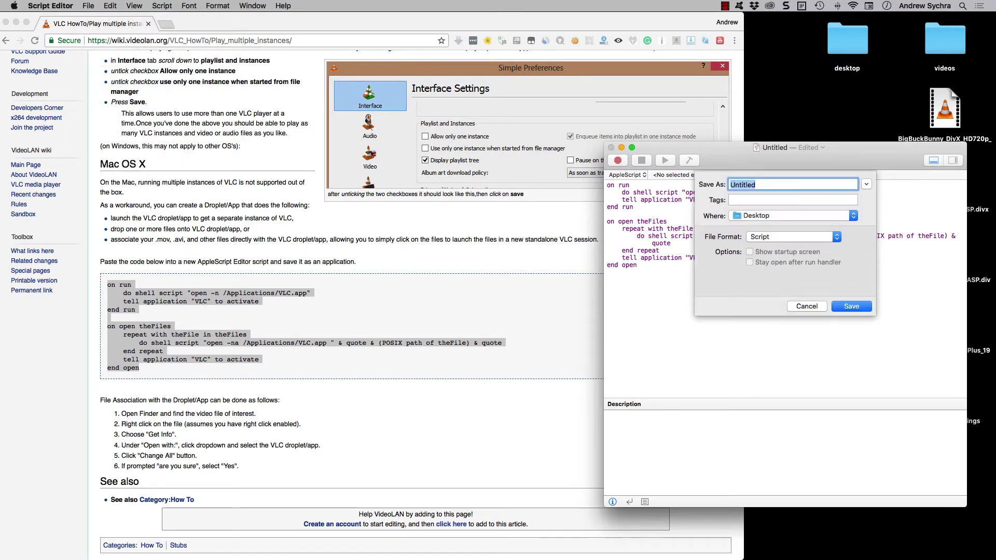
{"action": "type", "text": "multiplevlc"}
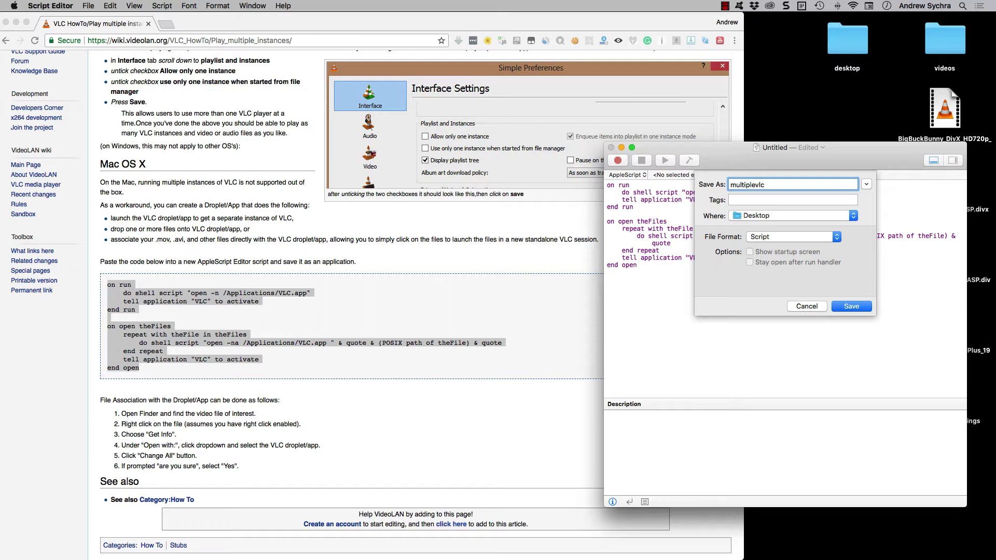
{"action": "type", "text": "windows"}
{"action": "left_click", "coordinate": [851, 306]}
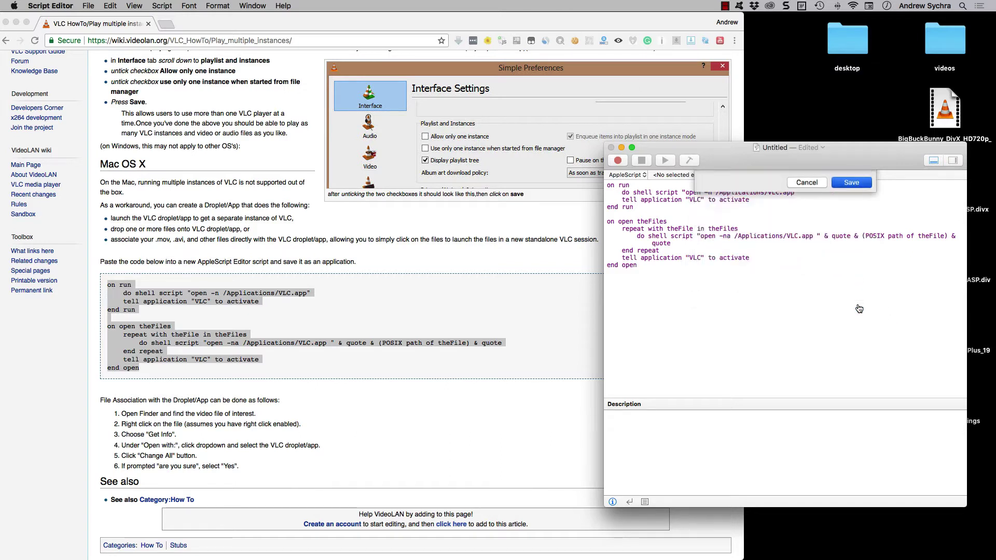
Run the multiplevlcwindows script and shrink the VLC window it opens to roughly a quarter of the screen.
{"action": "mouse_move", "coordinate": [690, 150]}
{"action": "left_mouse_down"}
{"action": "mouse_move", "coordinate": [656, 153]}
{"action": "mouse_move", "coordinate": [707, 158]}
{"action": "left_mouse_up"}
{"action": "left_click", "coordinate": [716, 224]}
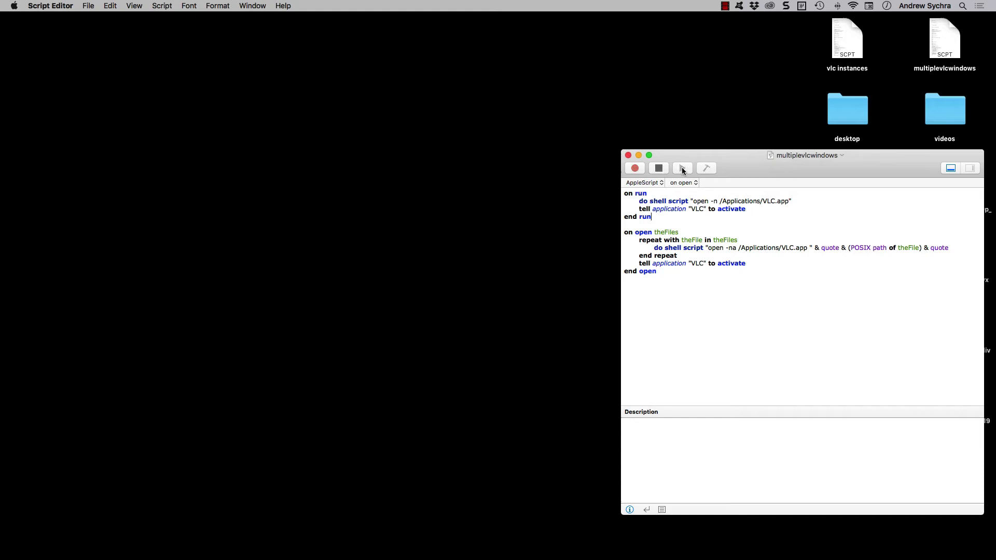
{"action": "left_click", "coordinate": [682, 167]}
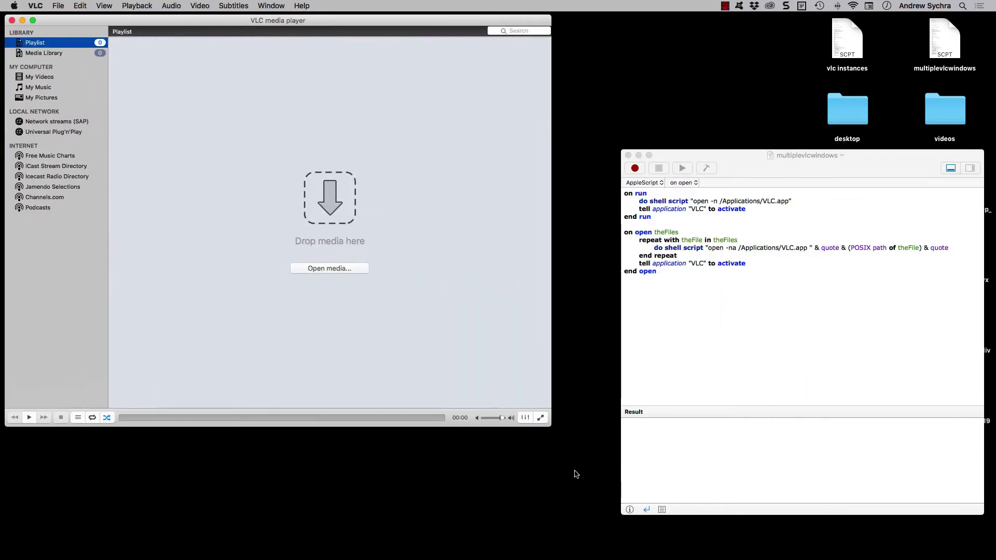
{"action": "left_click_drag", "start_coordinate": [547, 422], "coordinate": [407, 278]}
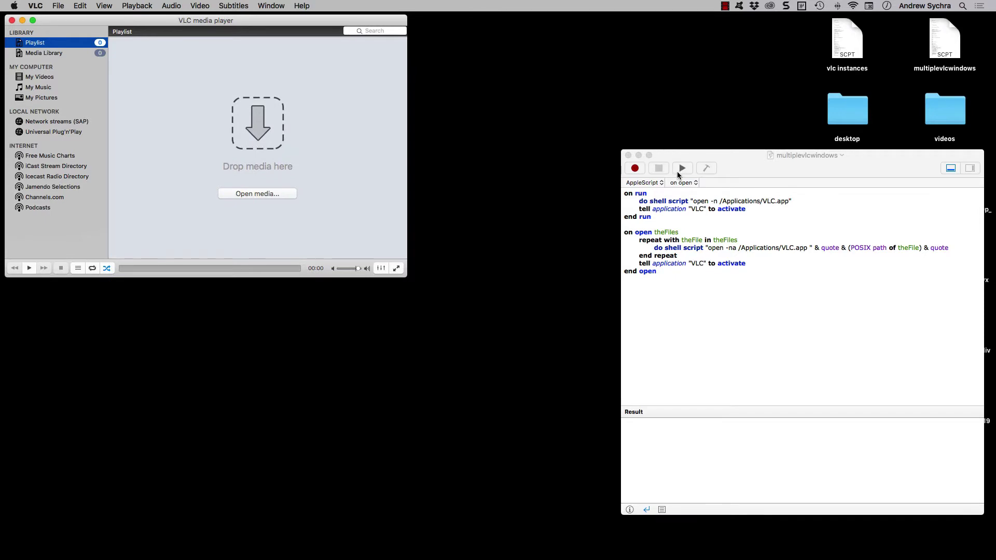
Run the script three more times, arranging the VLC windows in a two-by-two grid and lowering the script window to uncover the video files.
{"action": "left_click", "coordinate": [680, 170]}
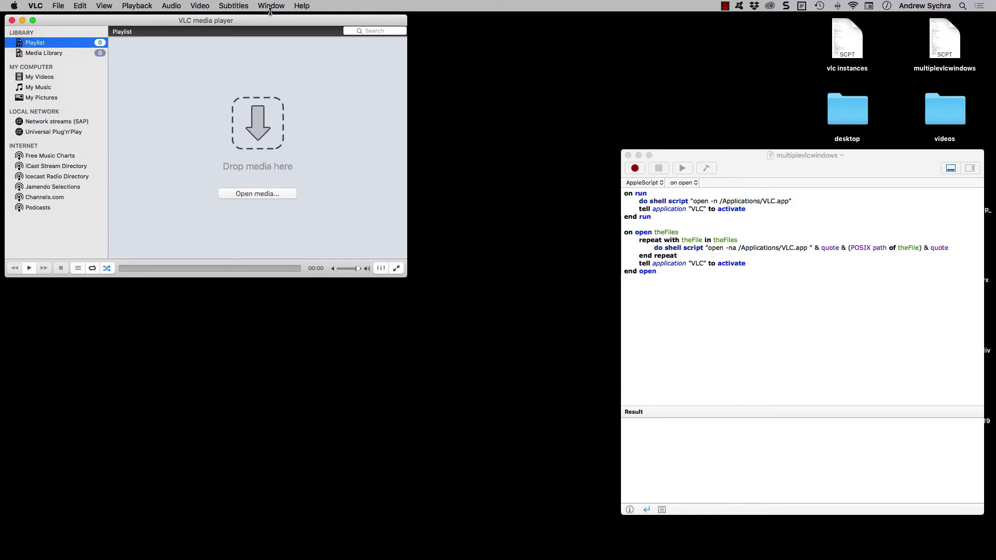
{"action": "left_click_drag", "start_coordinate": [273, 29], "coordinate": [280, 289]}
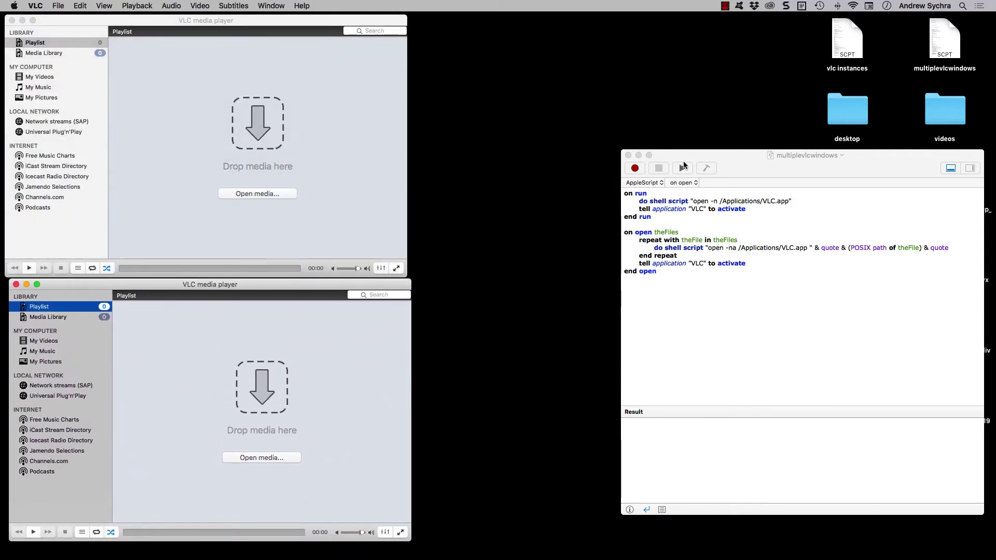
{"action": "left_click", "coordinate": [681, 169]}
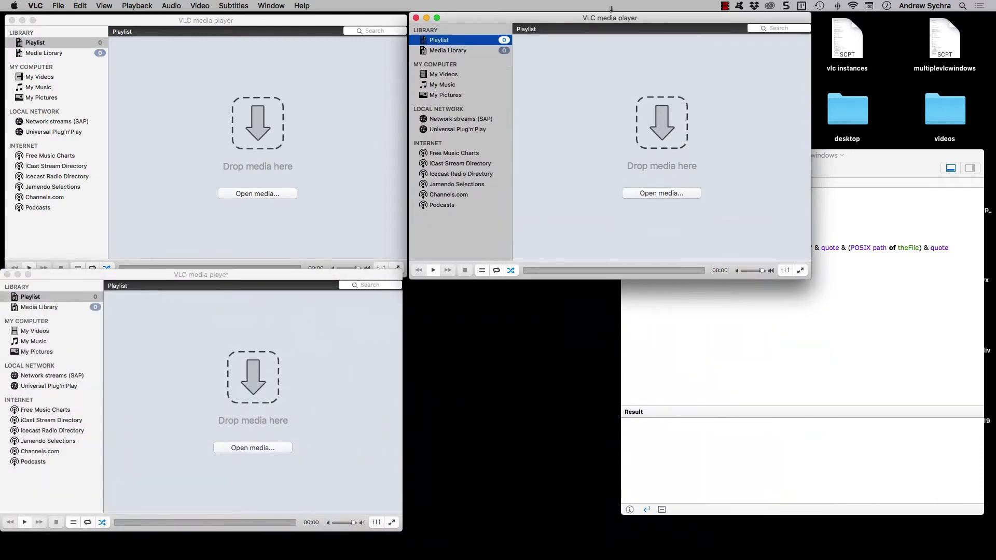
{"action": "left_click", "coordinate": [865, 278]}
{"action": "left_click", "coordinate": [682, 169]}
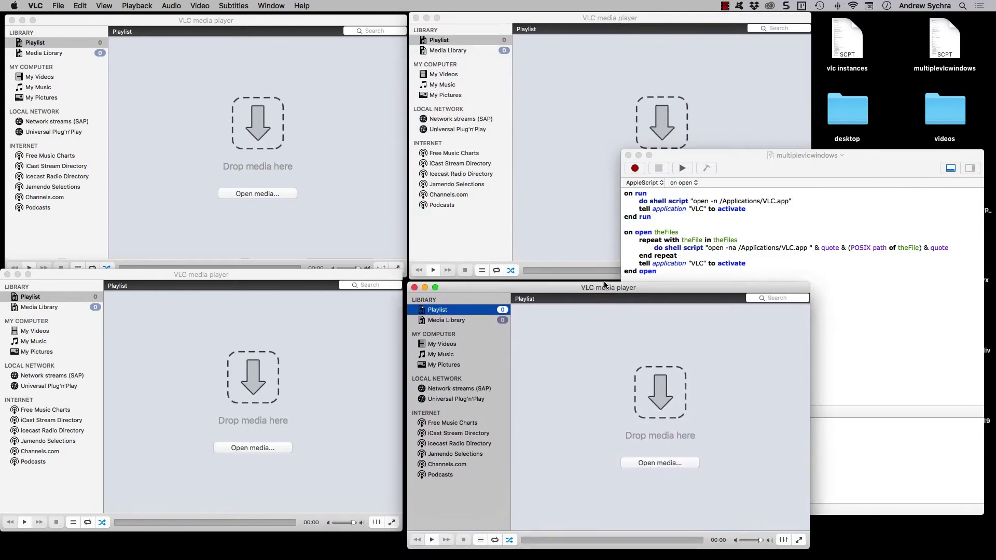
{"action": "left_click_drag", "start_coordinate": [920, 157], "coordinate": [925, 353]}
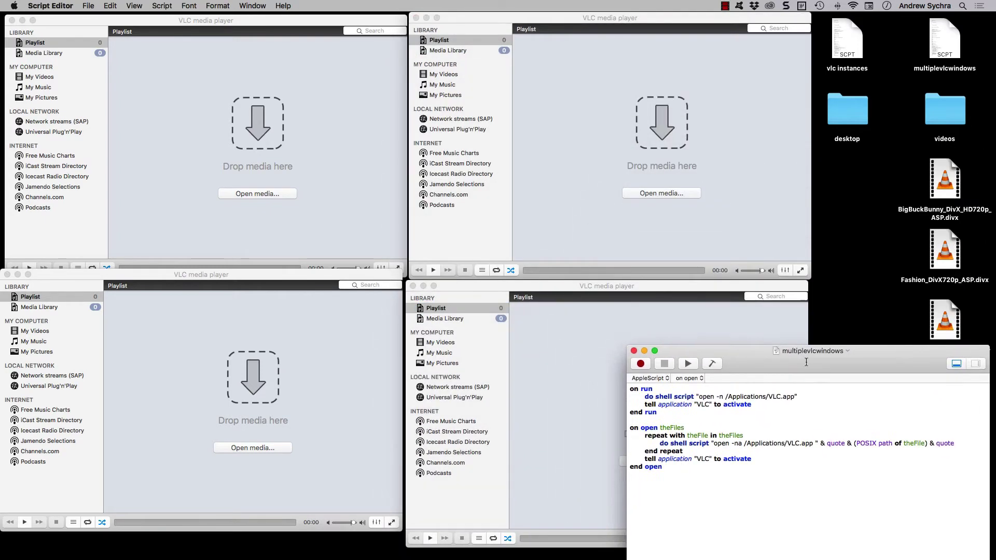
Minimize the script window and play BigBuckBunny_DivX_HD720p_ASP.divx in the upper-left VLC window.
{"action": "left_click", "coordinate": [644, 351]}
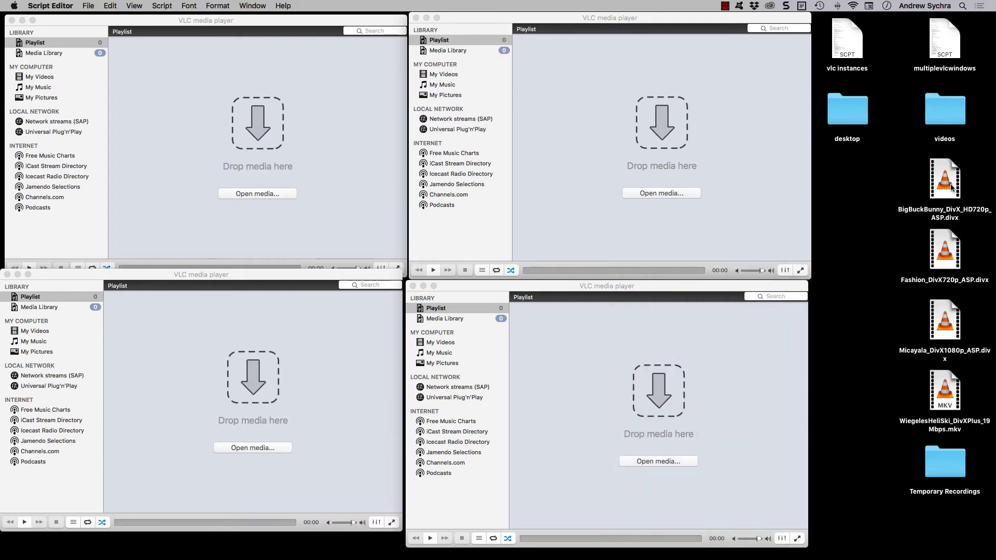
{"action": "left_click_drag", "start_coordinate": [951, 187], "coordinate": [355, 161]}
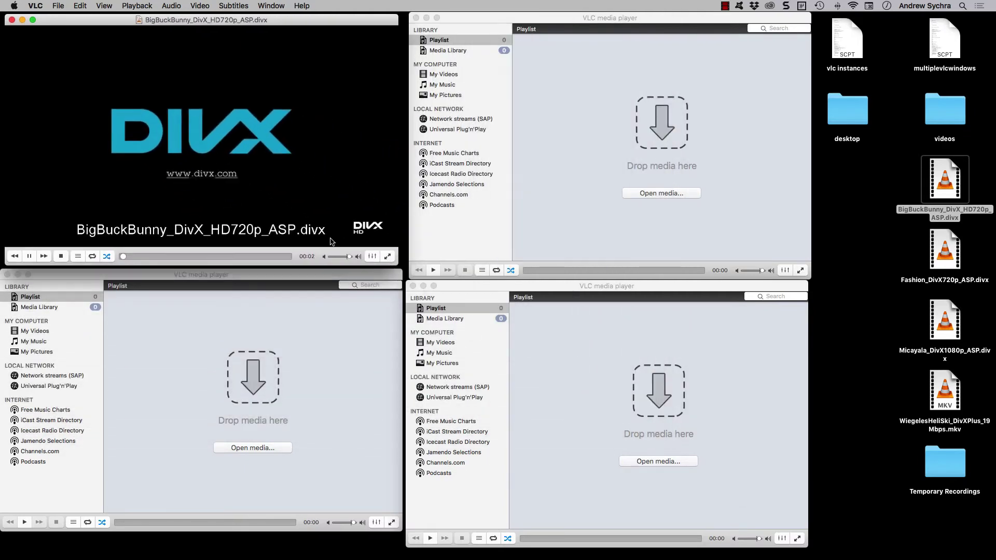
Turn the volume down in all four VLC windows, including the one playing the BigBuckBunny video.
{"action": "scroll", "coordinate": [289, 205], "scroll_direction": "down", "scroll_amount": 10}
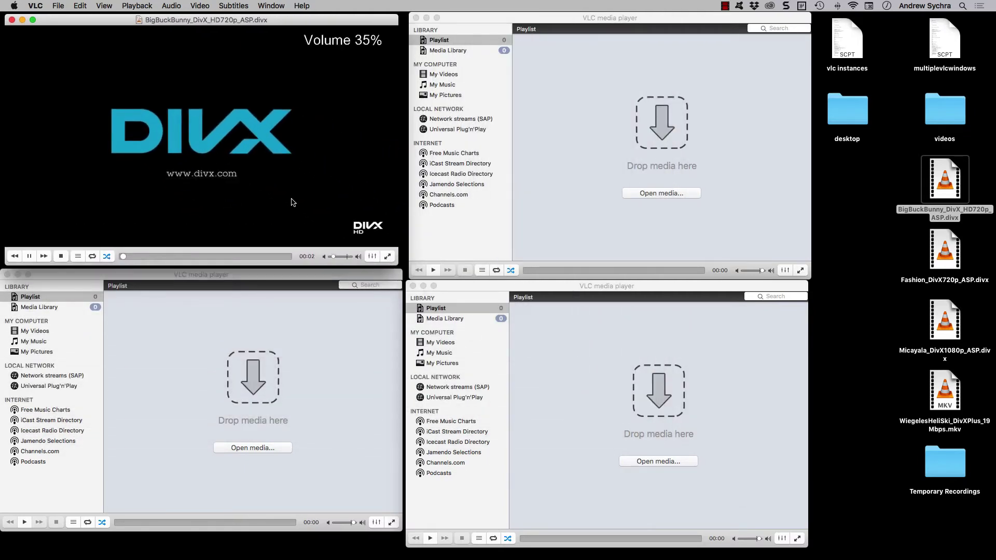
{"action": "left_click", "coordinate": [737, 271]}
{"action": "left_click", "coordinate": [736, 539]}
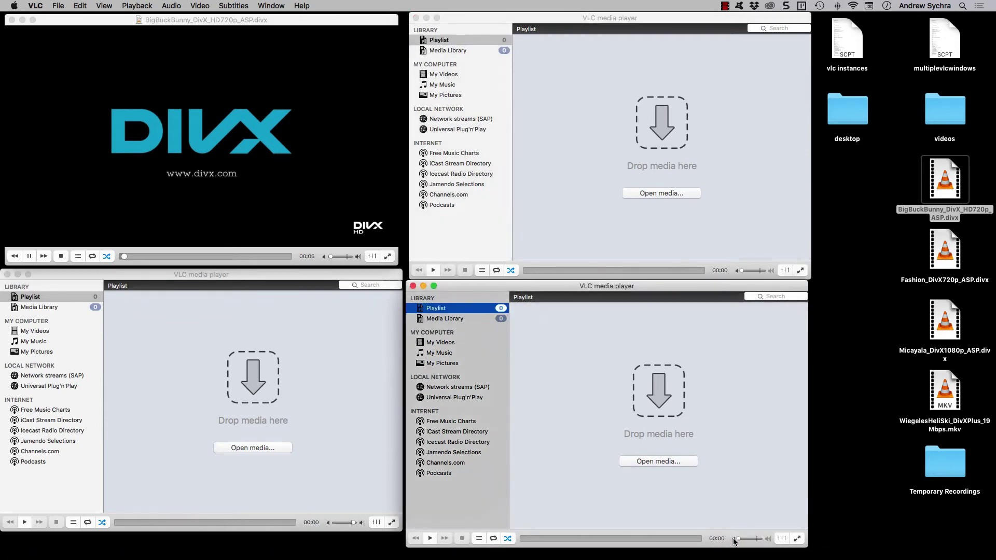
{"action": "left_click", "coordinate": [331, 523]}
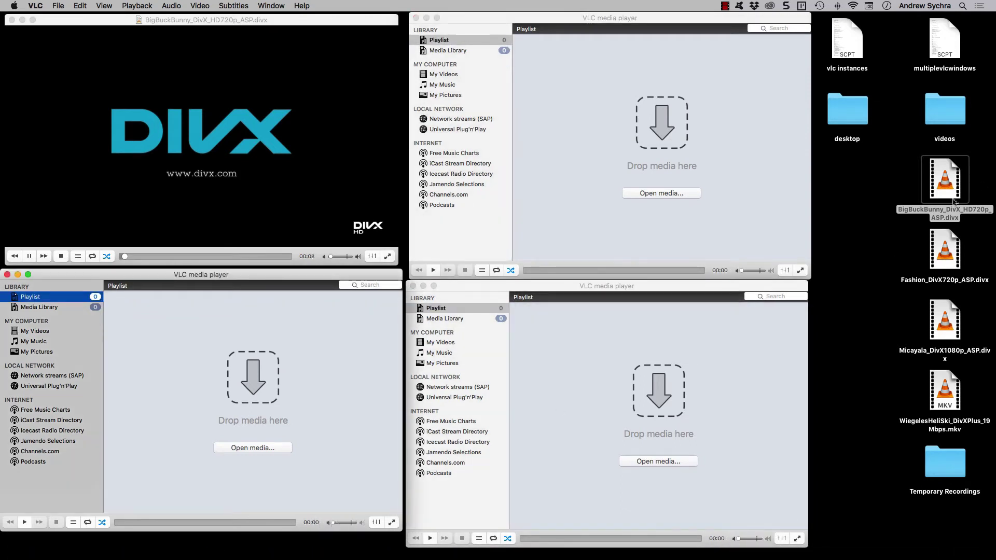
Play the Fashion, Micayala and WiegelesHeliSki videos in the remaining VLC windows, resizing and arranging them so all four videos fit on screen.
{"action": "double_click", "coordinate": [959, 265]}
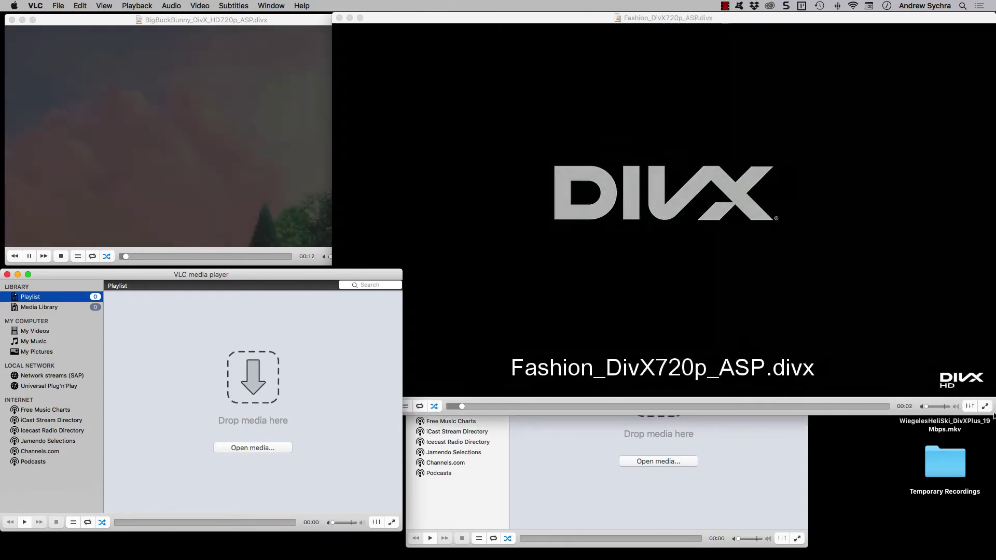
{"action": "left_click_drag", "start_coordinate": [990, 411], "coordinate": [773, 289]}
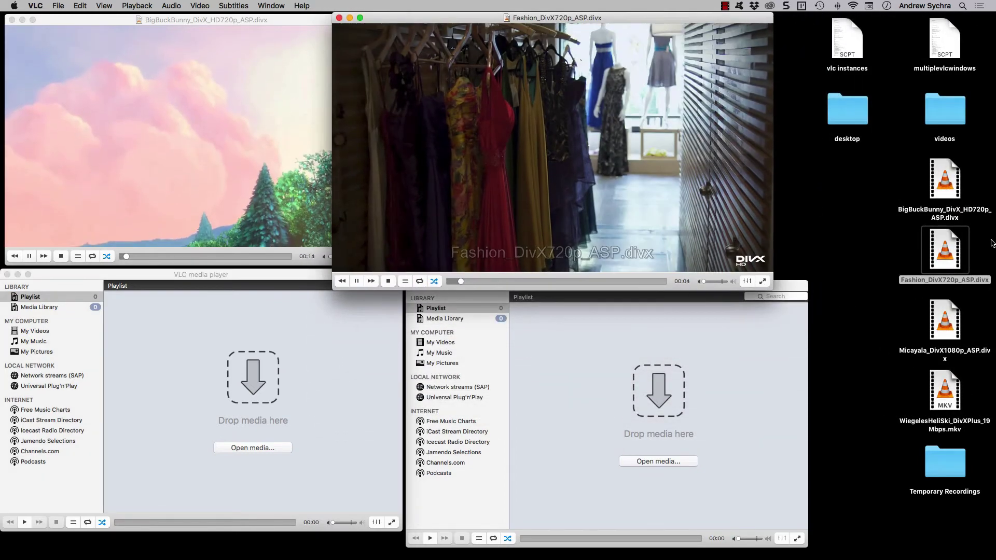
{"action": "left_click", "coordinate": [941, 328]}
{"action": "left_click_drag", "start_coordinate": [941, 328], "coordinate": [176, 436]}
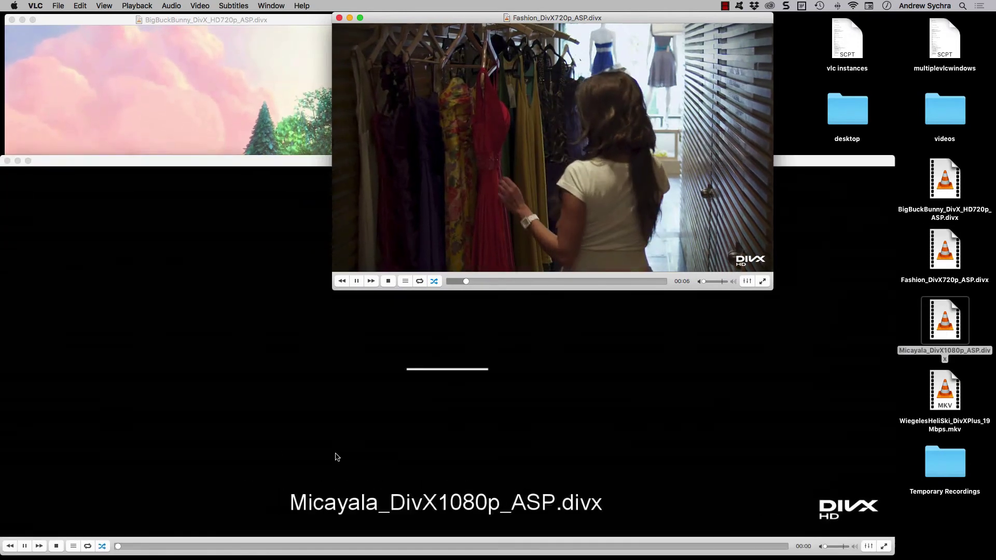
{"action": "left_click_drag", "start_coordinate": [994, 138], "coordinate": [366, 296]}
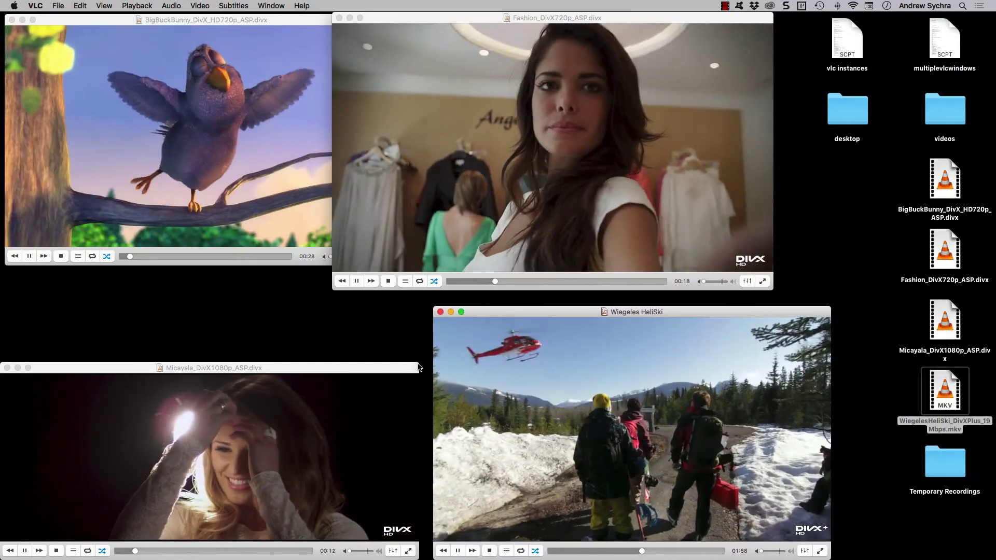
{"action": "left_click_drag", "start_coordinate": [419, 362], "coordinate": [445, 324]}
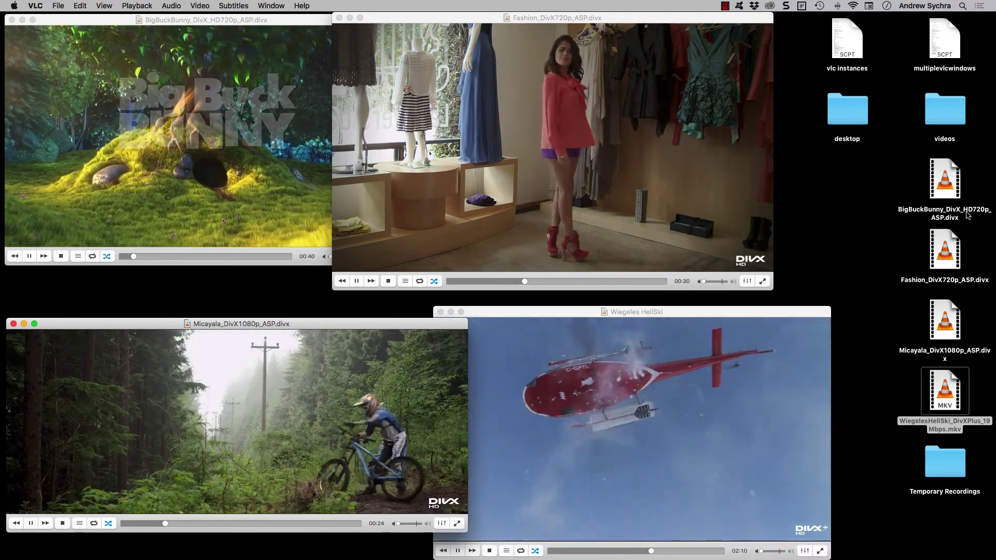
Reopen the multiplevlcwindows script from the Desktop.
{"action": "double_click", "coordinate": [948, 51]}
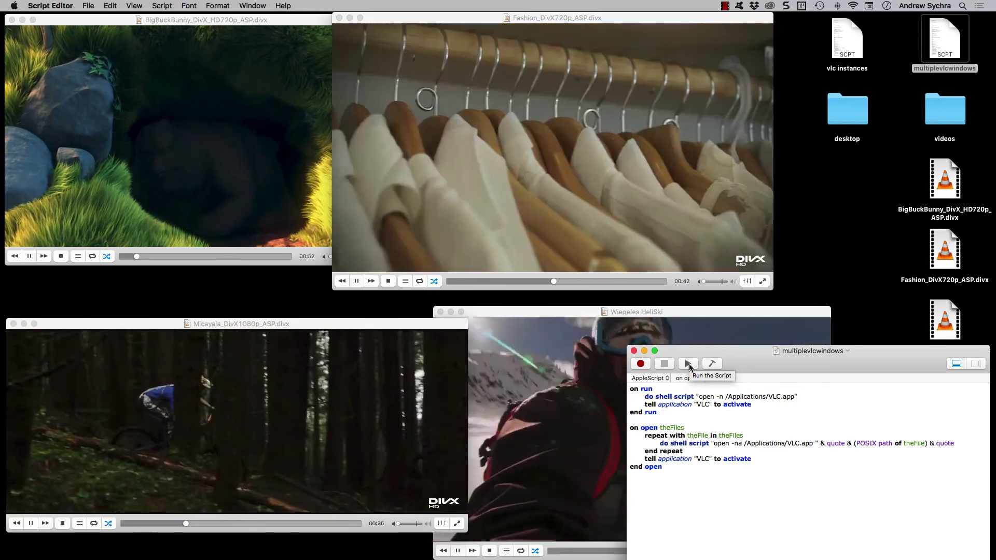
Set the VLC window playing the Fashion video to Repeat All.
{"action": "right_click", "coordinate": [617, 179]}
{"action": "left_click", "coordinate": [553, 215]}
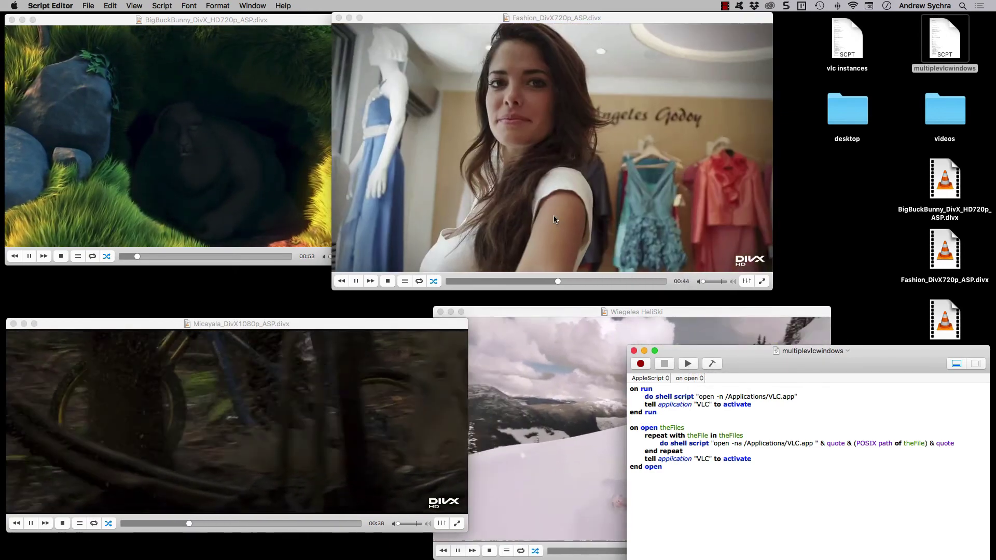
{"action": "left_click", "coordinate": [418, 281]}
{"action": "left_click", "coordinate": [419, 282]}
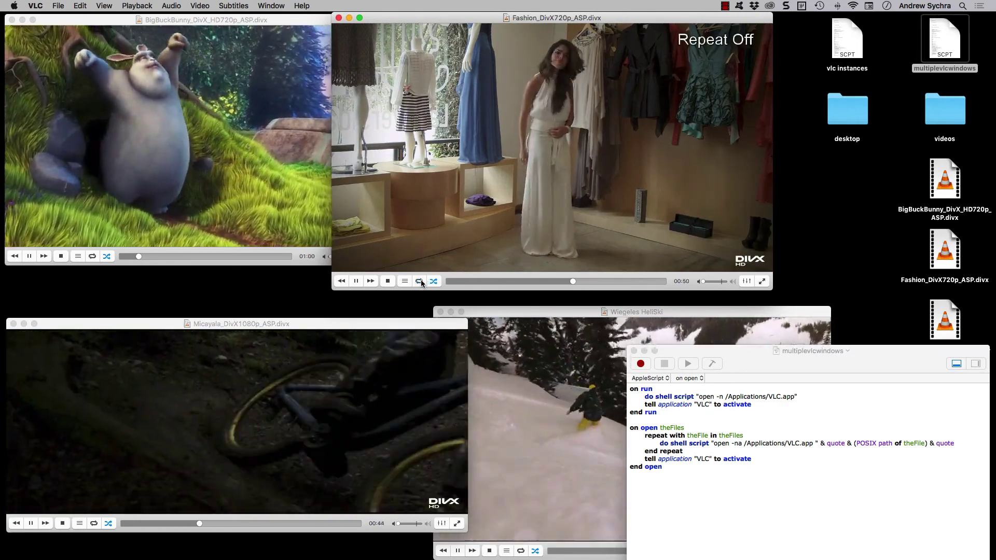
{"action": "left_click", "coordinate": [420, 281]}
{"action": "left_click", "coordinate": [420, 281]}
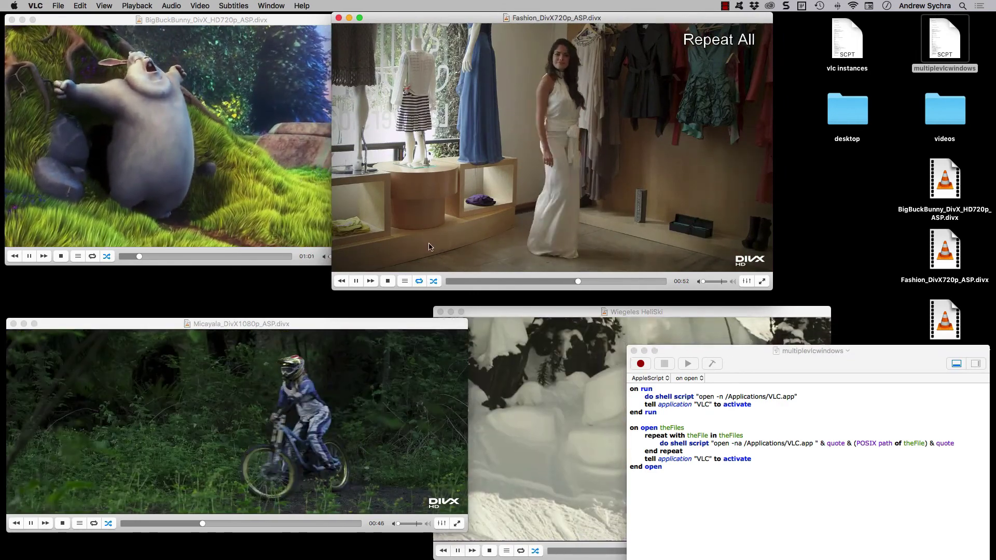